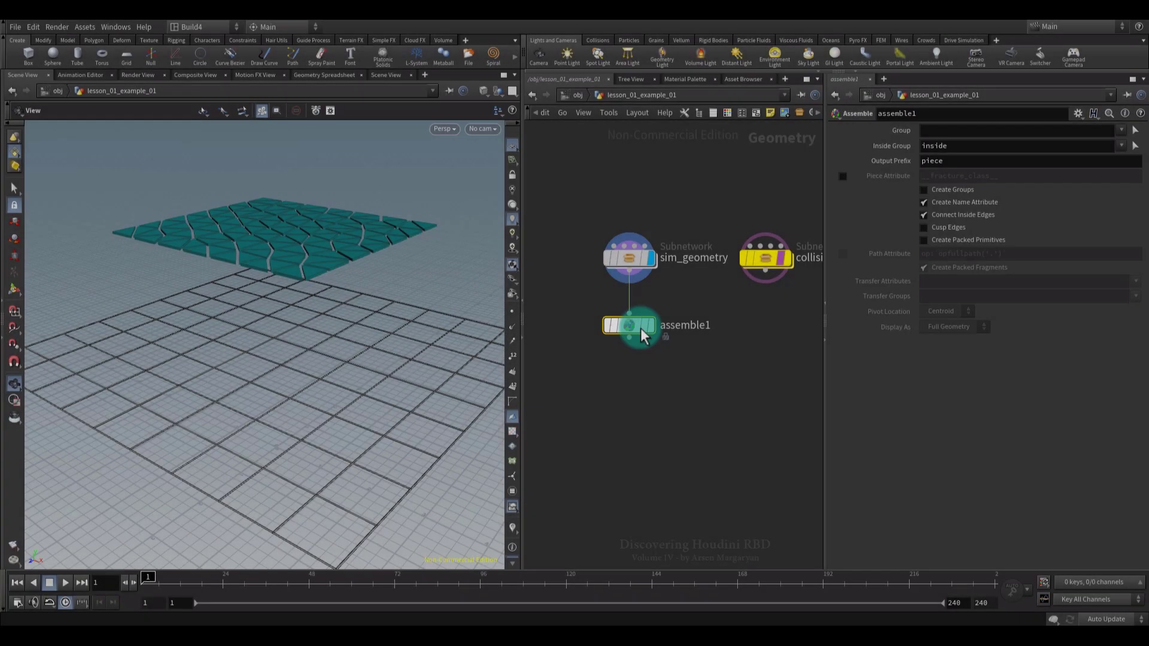
Play the wall constraint examples and delete the rbdmatchtransforms1 node.
{"action": "left_click", "coordinate": [66, 583]}
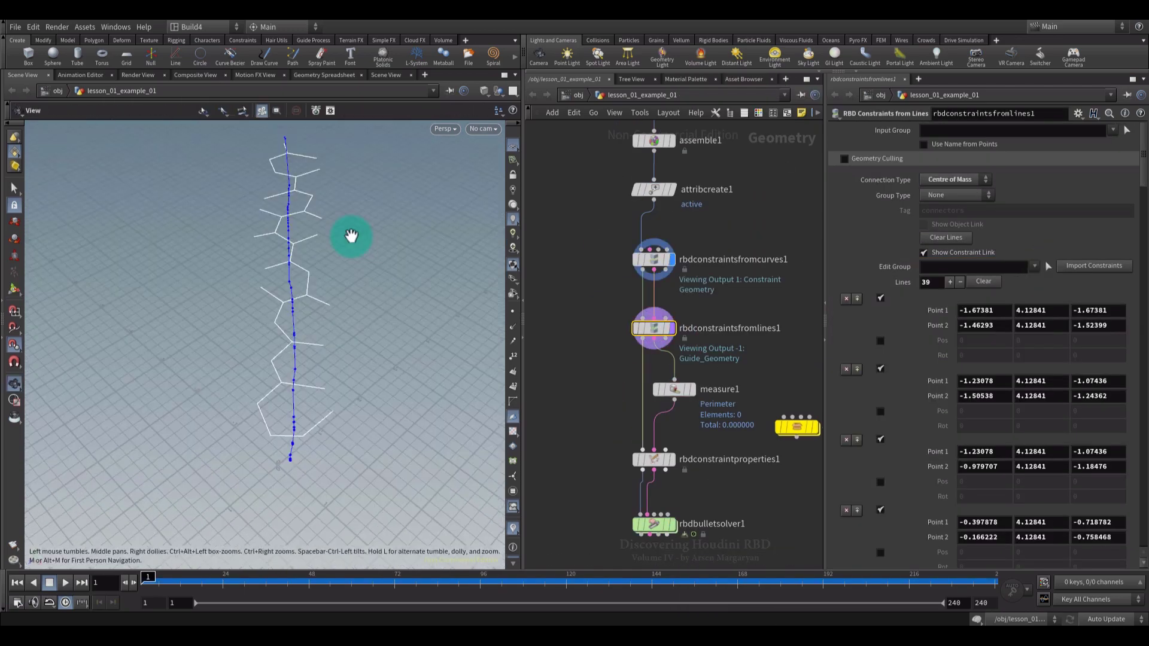
{"action": "key", "text": "Delete"}
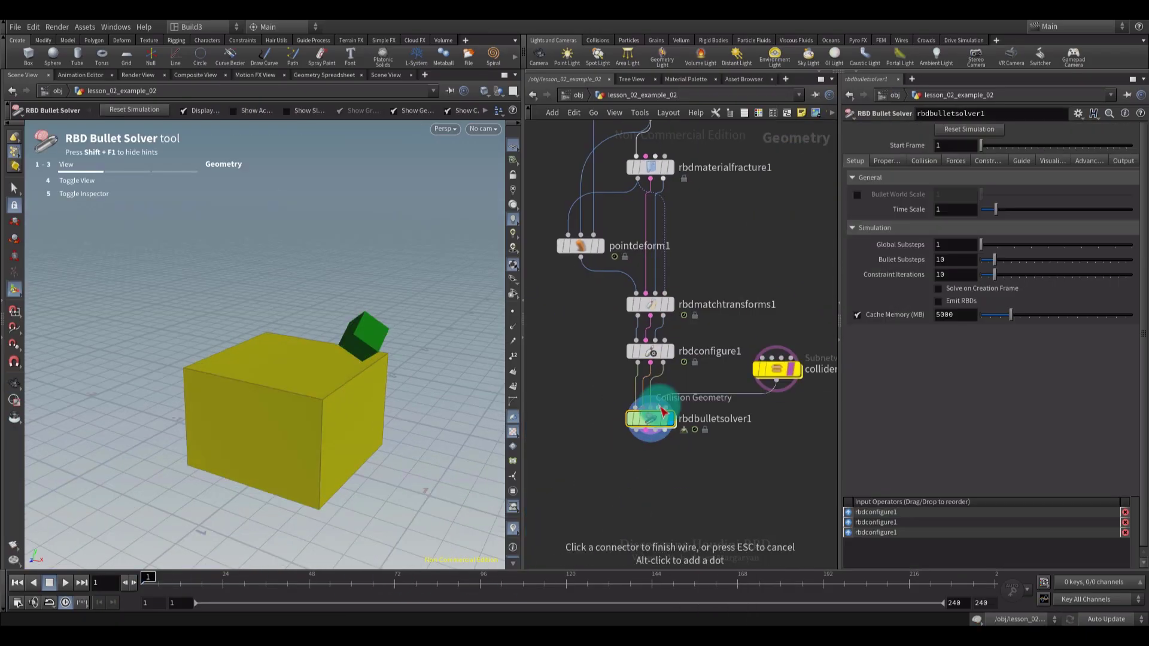
{"action": "left_click", "coordinate": [752, 276]}
{"action": "left_click", "coordinate": [962, 348]}
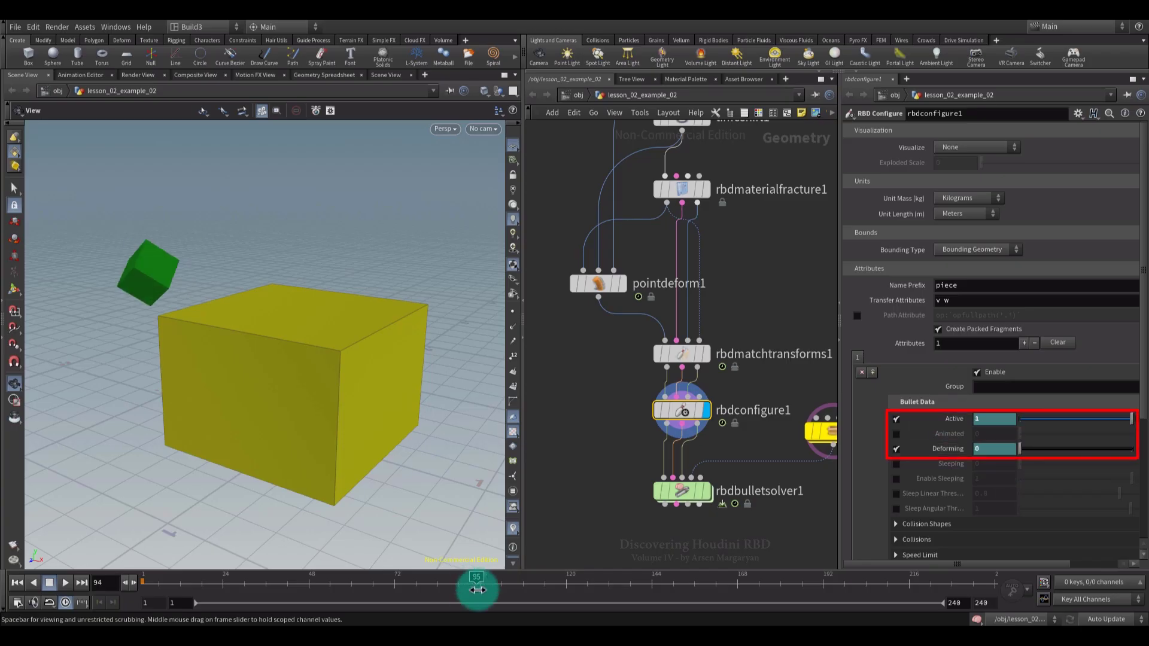
{"action": "left_click", "coordinate": [1010, 449]}
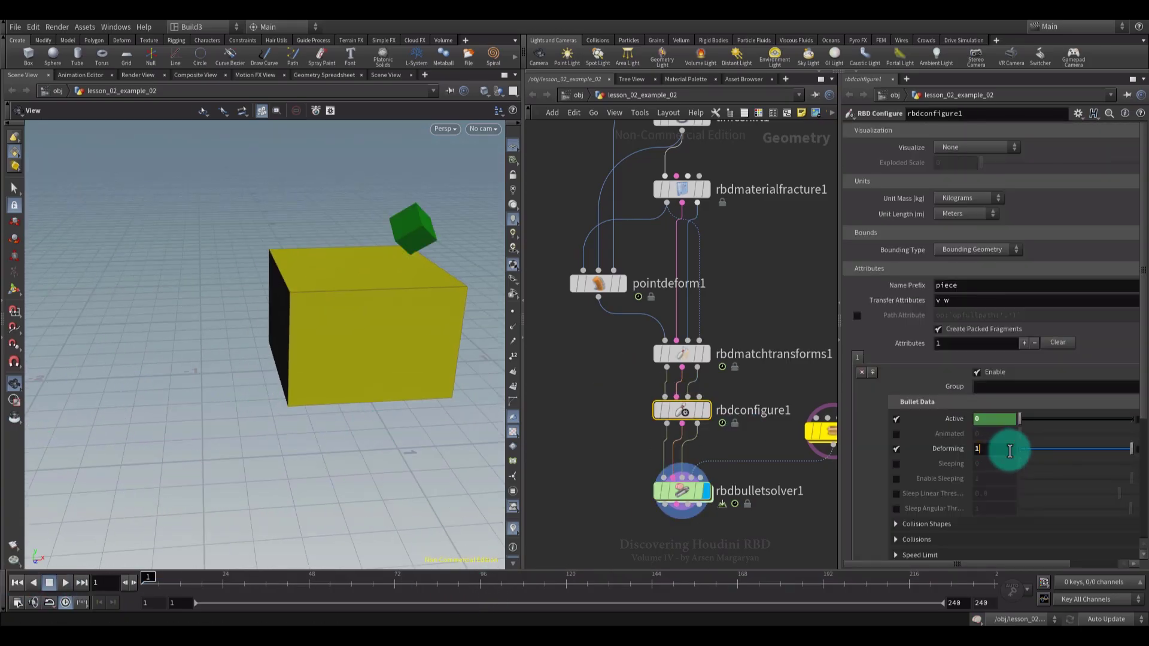
{"action": "type", "text": "@Frame<"}
Simulate the cube shattering, then add a geometry wrangle reading the point 'active' attribute.
{"action": "left_click", "coordinate": [64, 583]}
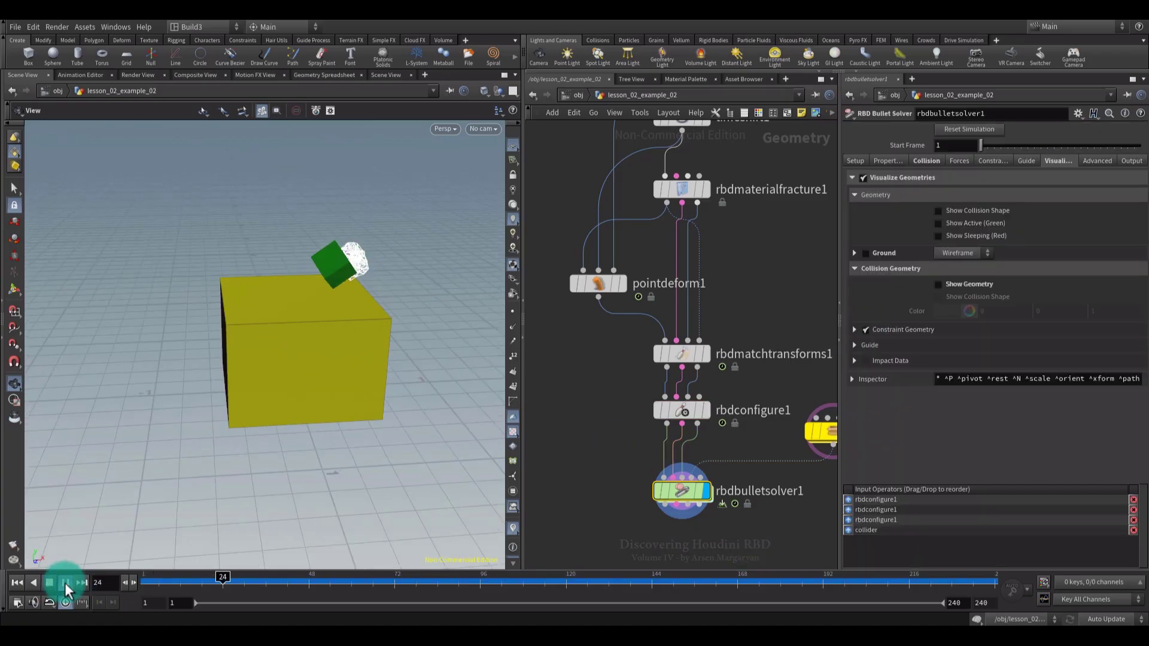
{"action": "middle_click_drag", "start_coordinate": [306, 455], "coordinate": [396, 429]}
{"action": "left_click", "coordinate": [353, 575]}
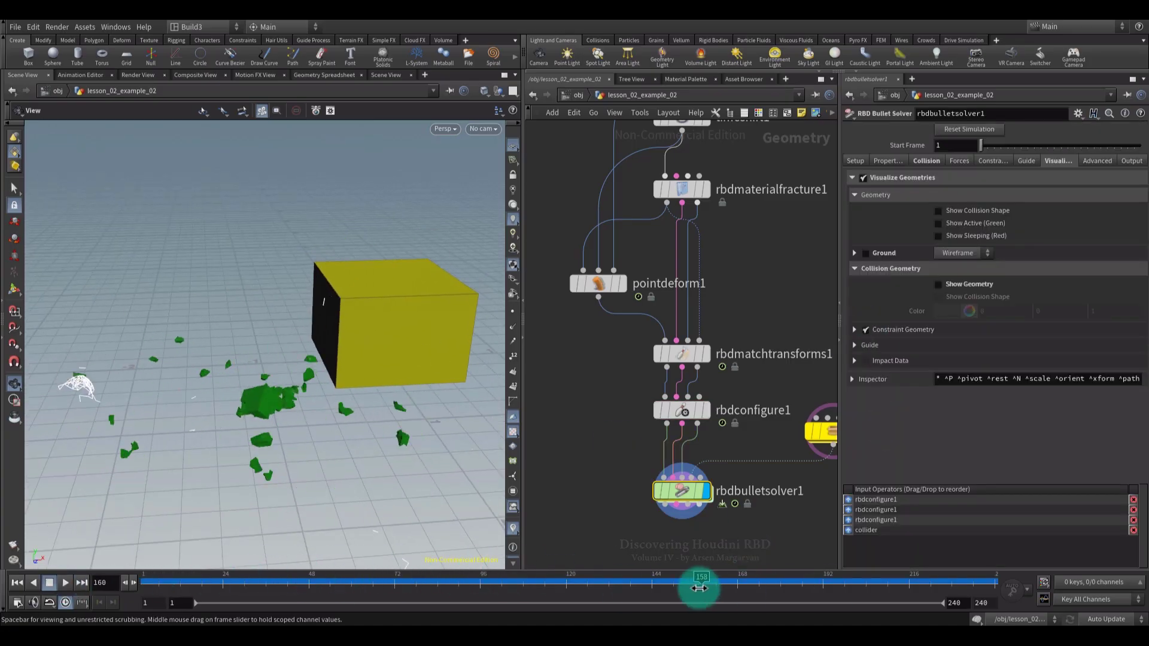
{"action": "left_click", "coordinate": [64, 583]}
{"action": "type", "text": "geom"}
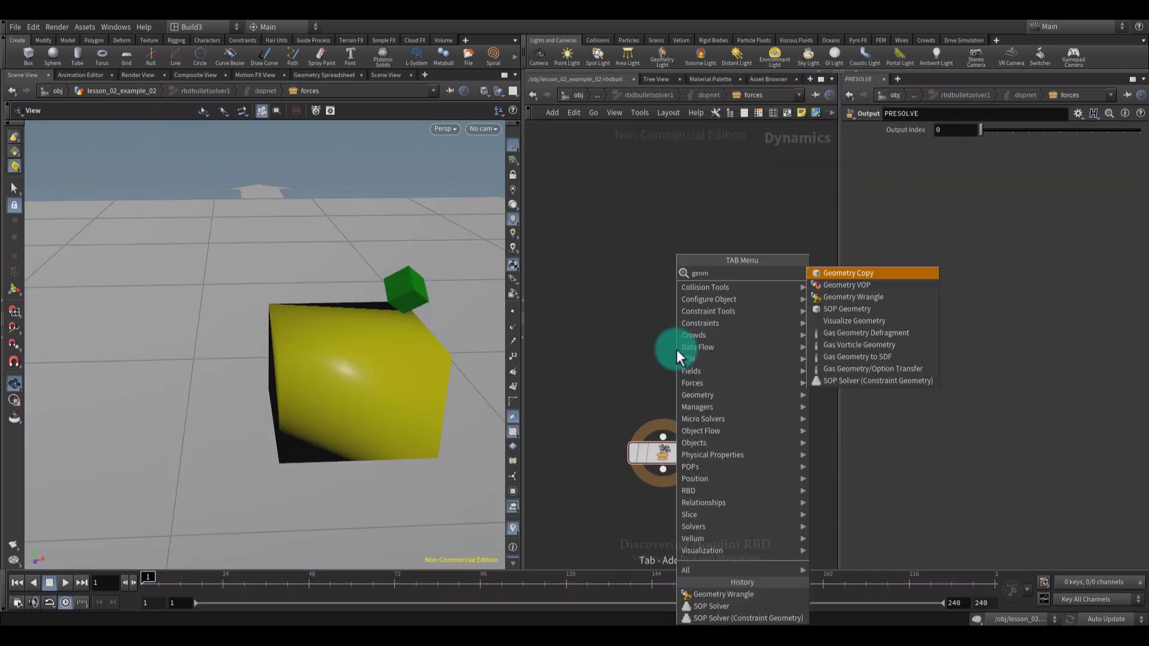
{"action": "left_click", "coordinate": [854, 297]}
{"action": "type", "text": "int active = point(0, \"active\","}
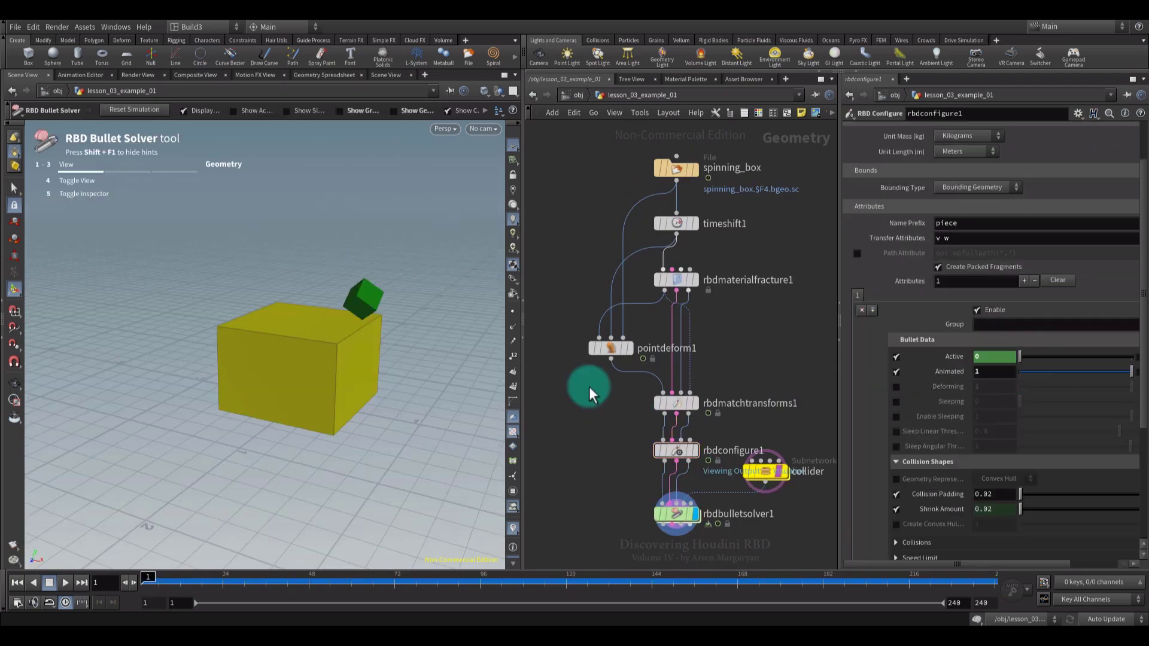
Add a null node below the Bullet solver.
{"action": "key", "text": "Tab"}
{"action": "type", "text": "null"}
{"action": "key", "text": "Return"}
{"action": "left_click", "coordinate": [718, 385]}
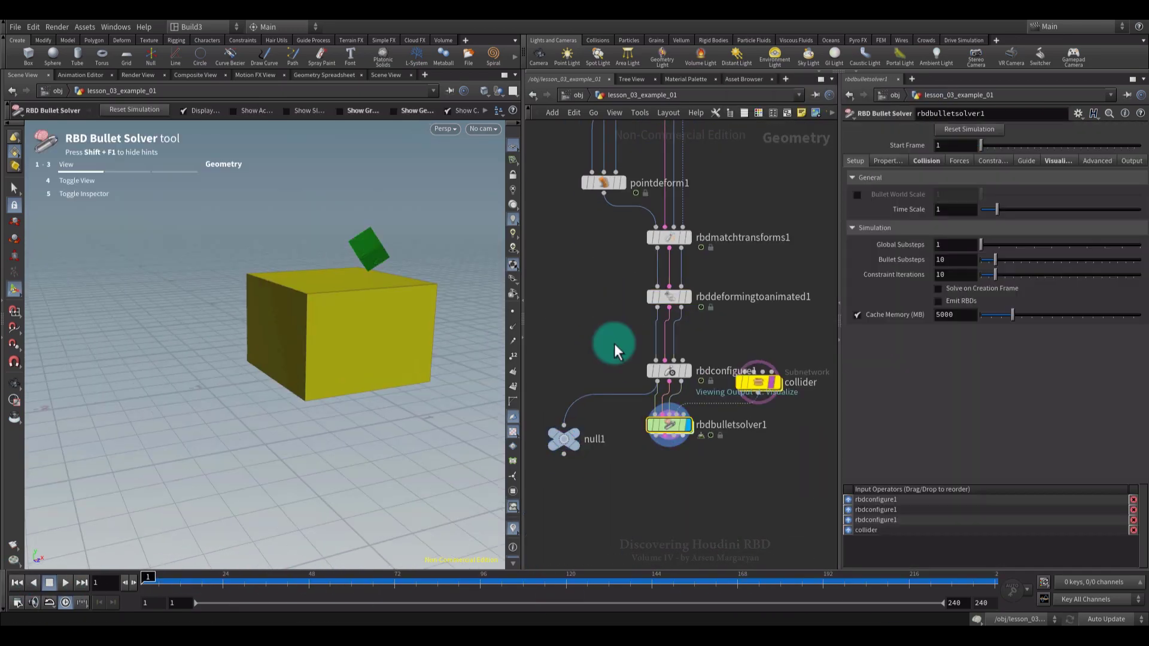
Give rbdconfigure1 a Bounding Box bound, raise its handle, and rerun the simulation.
{"action": "left_click", "coordinate": [669, 371]}
{"action": "mouse_move", "coordinate": [335, 347]}
{"action": "left_mouse_down", "text": "alt"}
{"action": "mouse_move", "coordinate": [377, 319]}
{"action": "mouse_move", "coordinate": [366, 228]}
{"action": "left_mouse_up", "text": "alt"}
{"action": "left_click", "coordinate": [688, 371]}
{"action": "key", "text": "Return"}
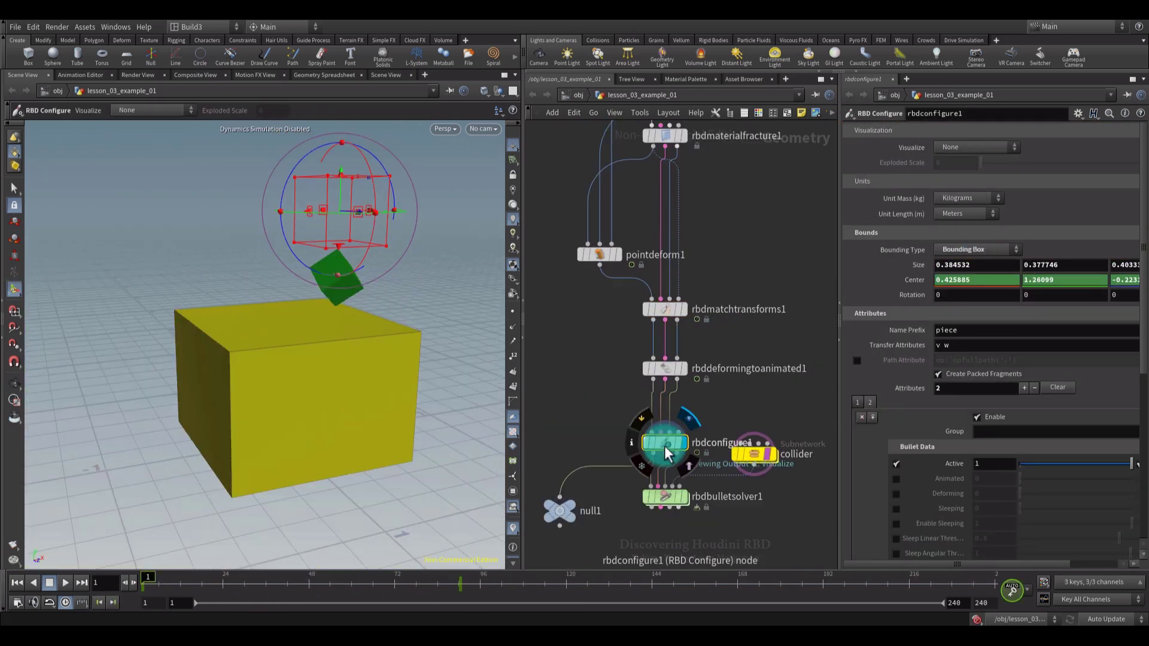
{"action": "left_click", "coordinate": [65, 583]}
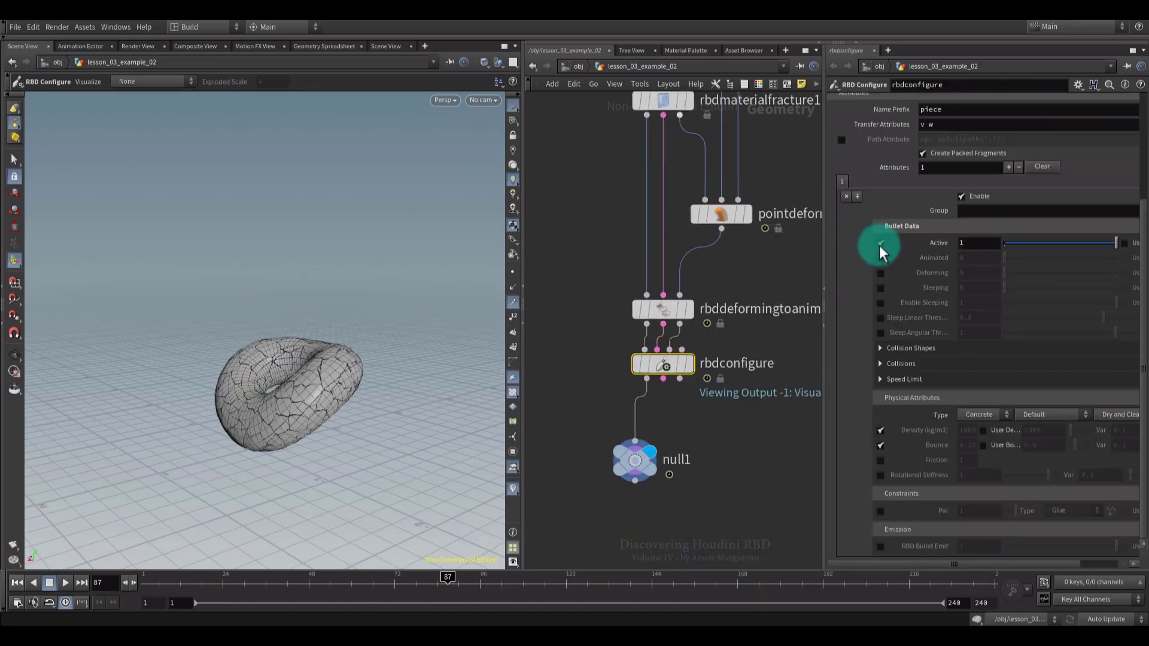
Adjust a parameter and play the deforming torus simulation to watch pieces activate.
{"action": "left_click", "coordinate": [1054, 149]}
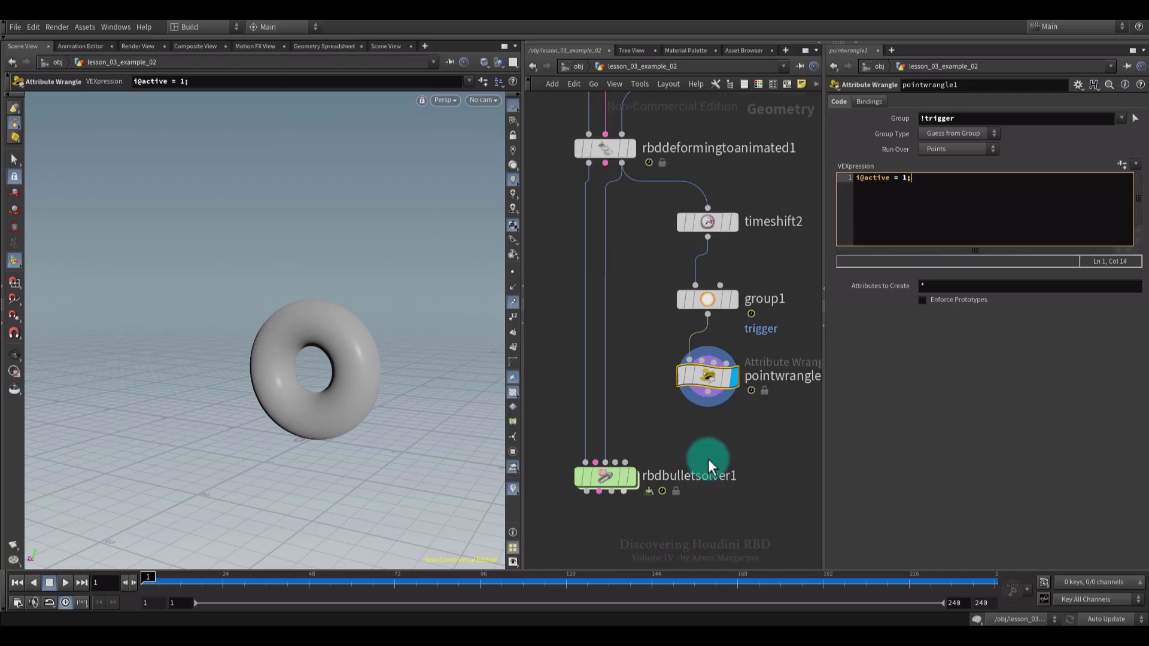
{"action": "left_click", "coordinate": [63, 583]}
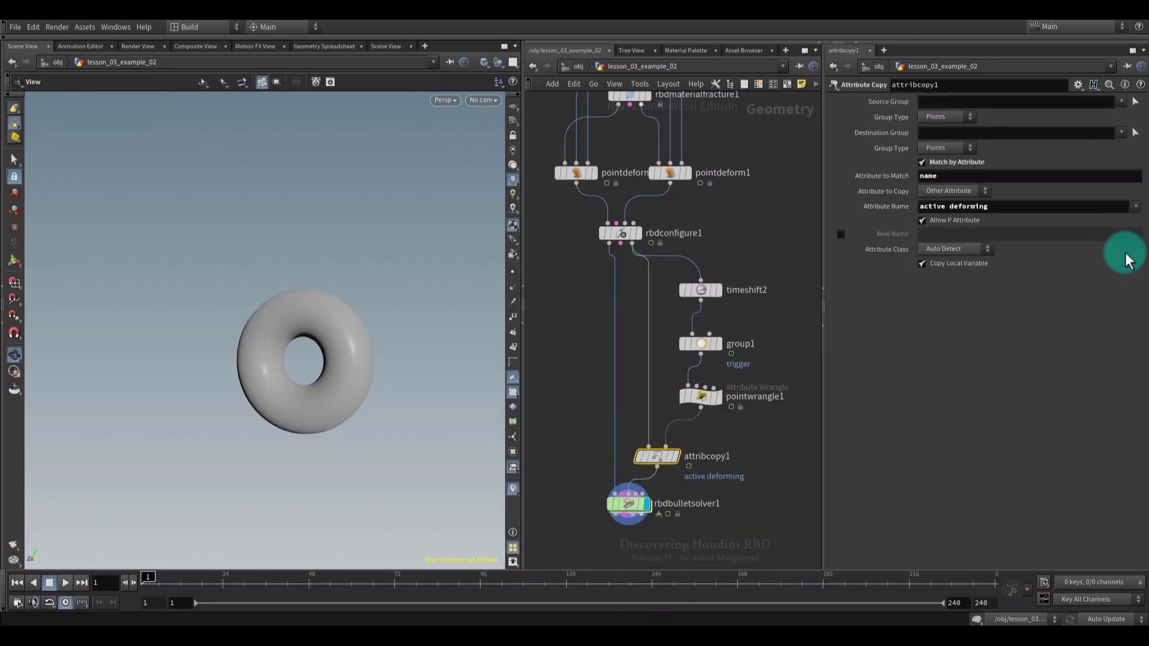
{"action": "left_click", "coordinate": [64, 584]}
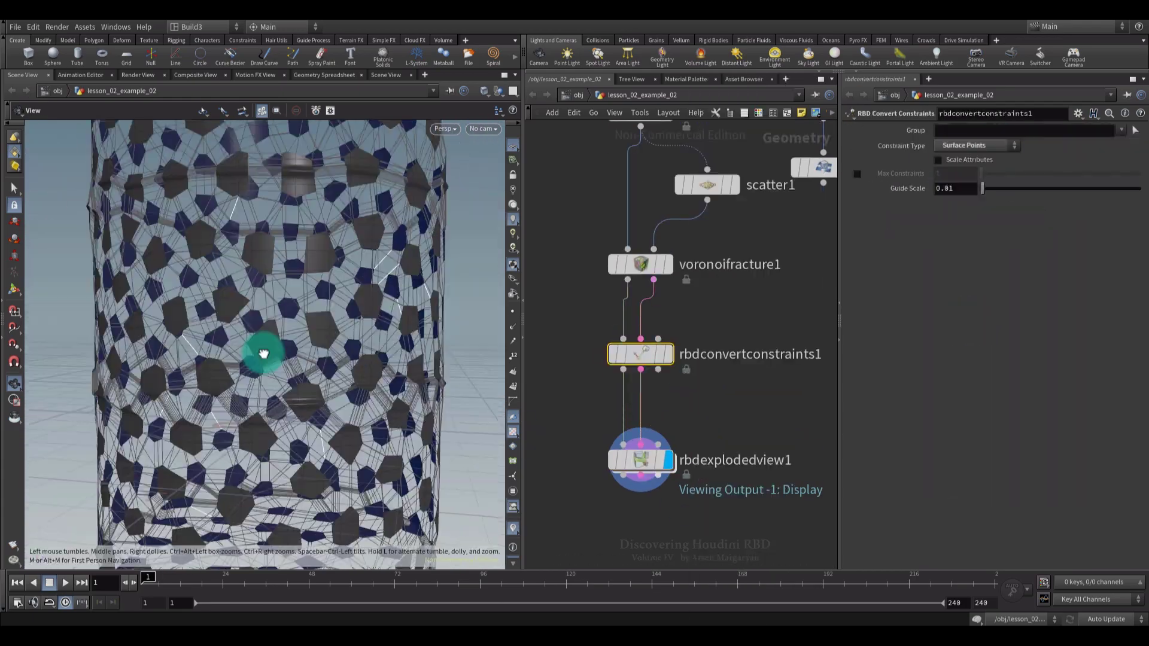
Play the slab-and-barrel sim and inspect the solver's constraint break threshold settings.
{"action": "left_click", "coordinate": [64, 583]}
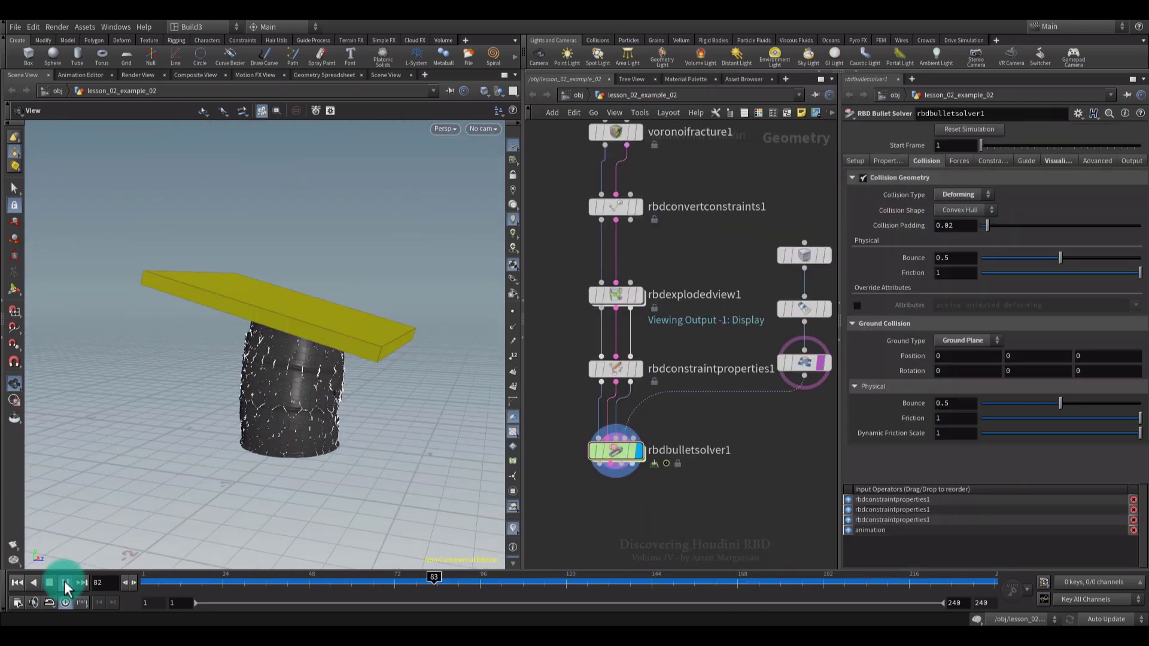
{"action": "left_click", "coordinate": [855, 160]}
{"action": "left_click", "coordinate": [65, 583]}
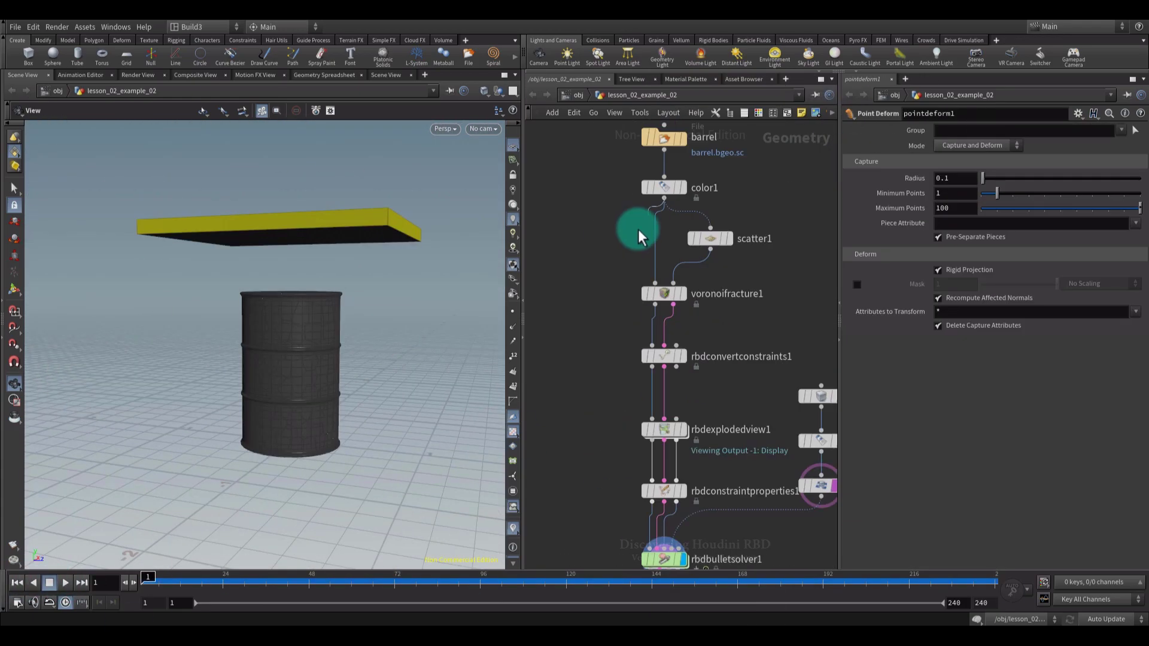
{"action": "left_click", "coordinate": [17, 583]}
{"action": "left_click", "coordinate": [992, 160]}
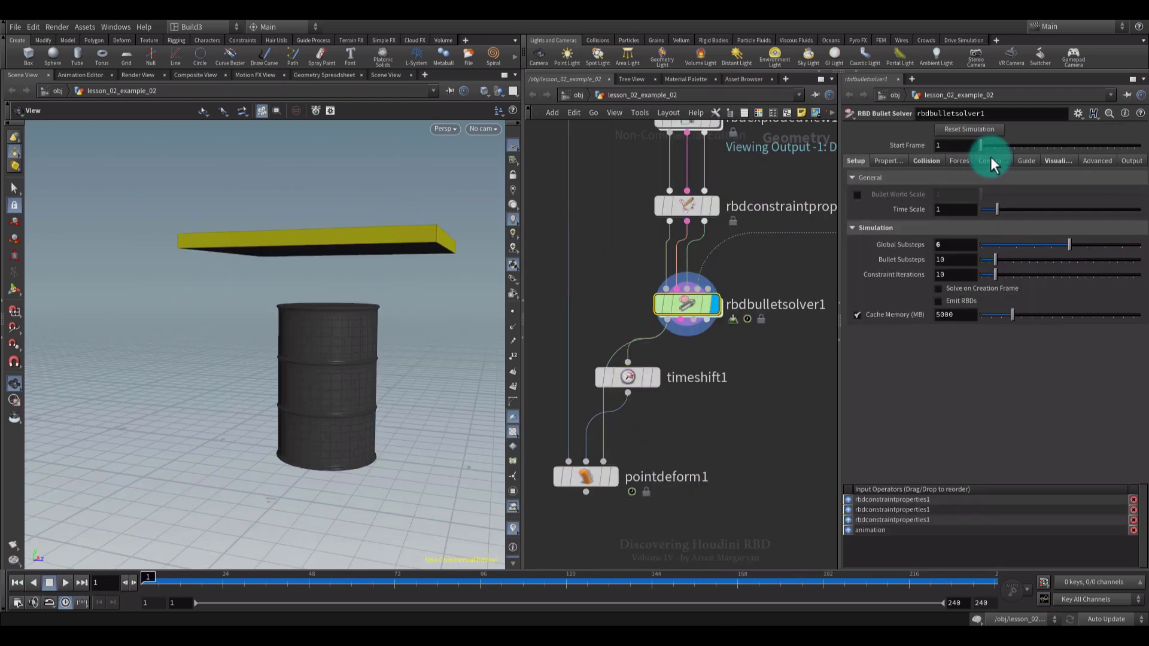
{"action": "left_click", "coordinate": [1001, 320]}
{"action": "left_click_drag", "start_coordinate": [209, 419], "coordinate": [269, 460]}
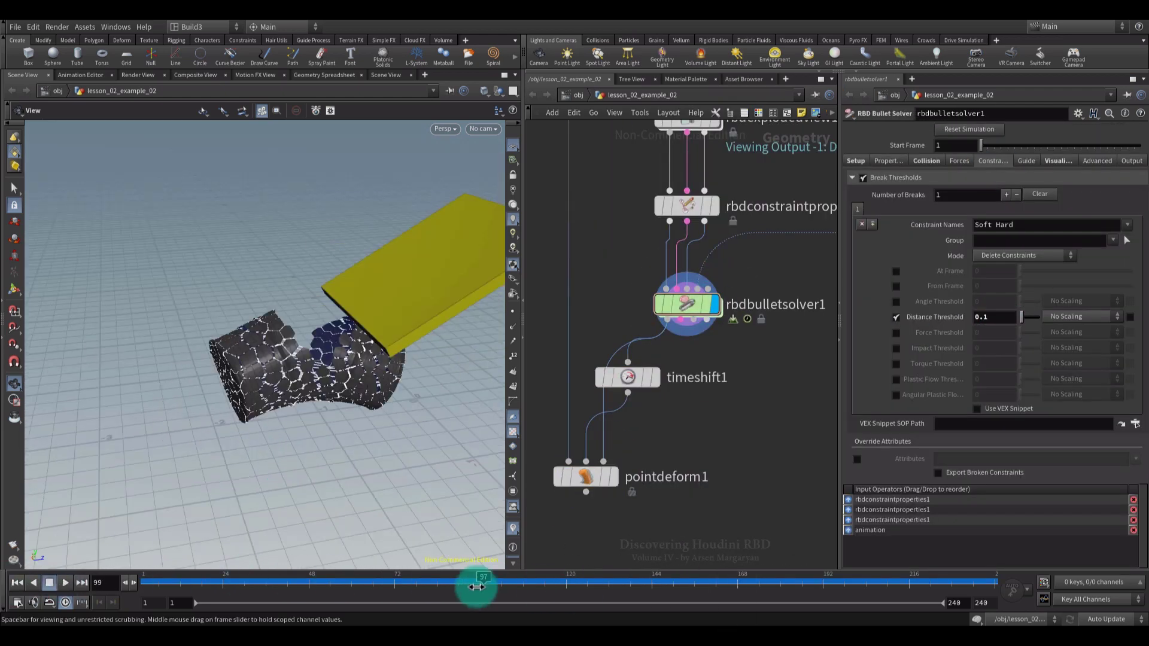
Inspect the point deform and deform pieces settings, then replay the barrel and board simulation.
{"action": "left_click", "coordinate": [585, 477]}
{"action": "scroll", "coordinate": [604, 299], "scroll_direction": "down", "scroll_amount": 2}
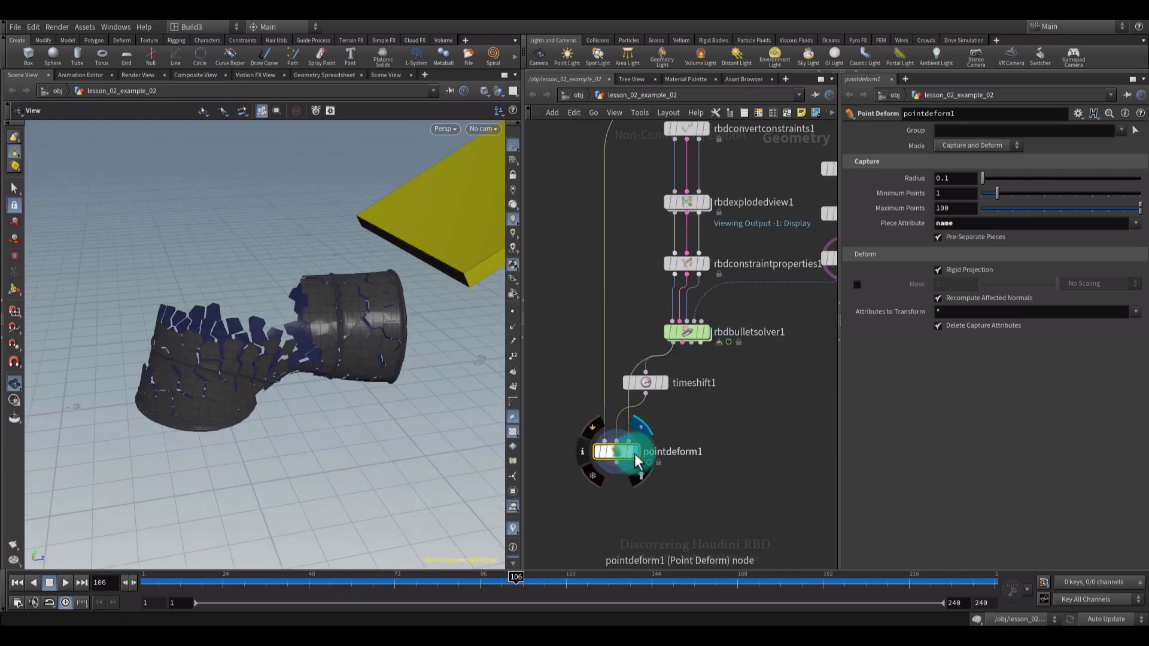
{"action": "scroll", "coordinate": [634, 454], "scroll_direction": "up", "scroll_amount": 3}
{"action": "left_click", "coordinate": [652, 393]}
{"action": "left_click", "coordinate": [1039, 174]}
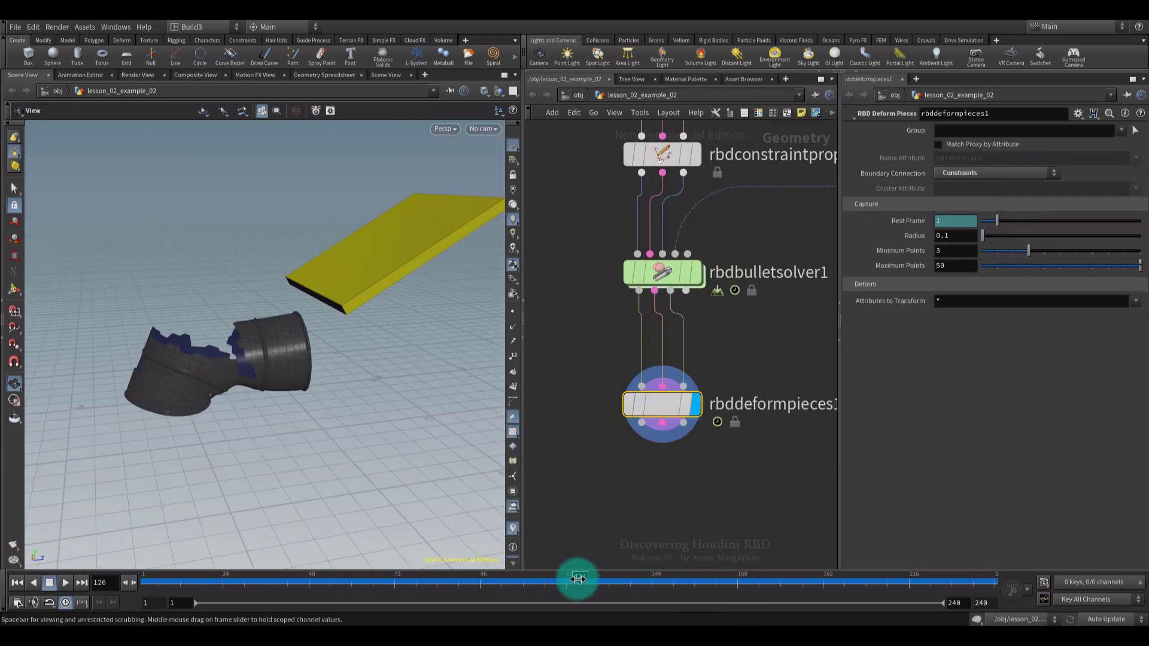
{"action": "left_click_drag", "start_coordinate": [611, 263], "coordinate": [751, 379]}
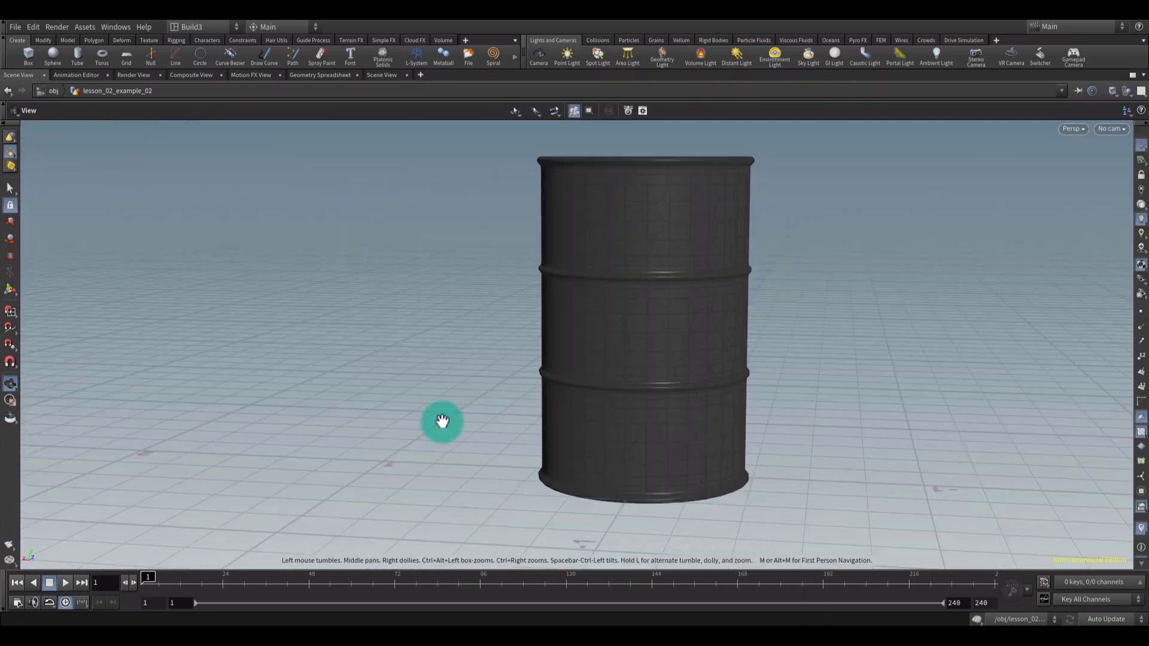
{"action": "left_click", "coordinate": [65, 582]}
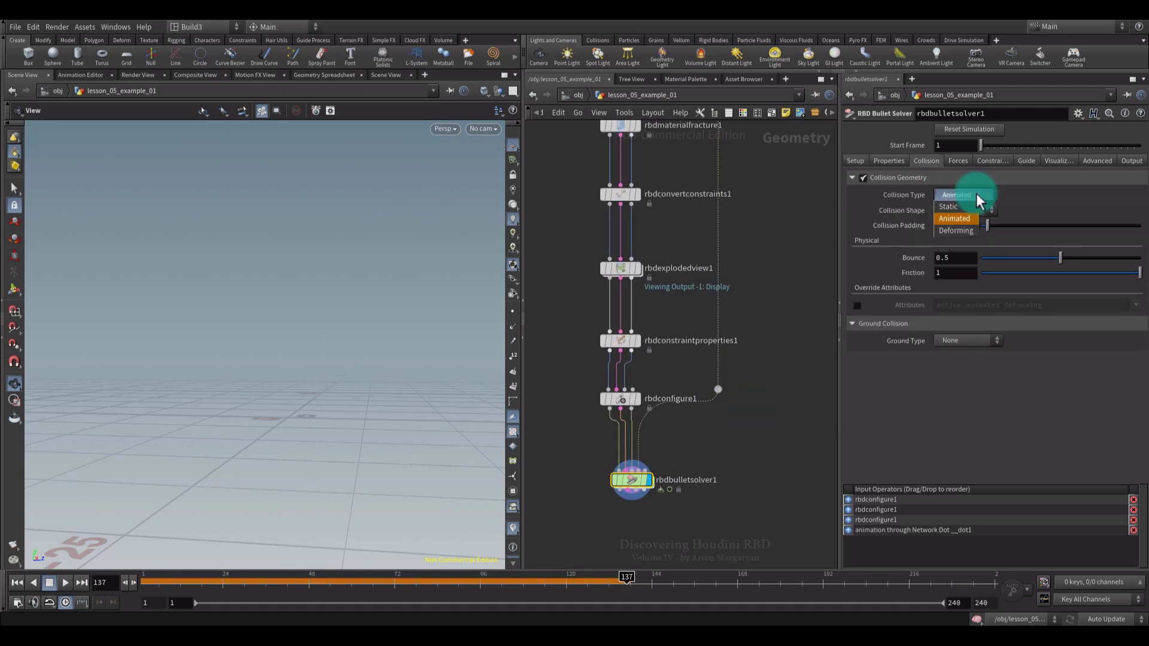
Play the wall simulation and select the constraint properties node.
{"action": "left_click", "coordinate": [66, 581]}
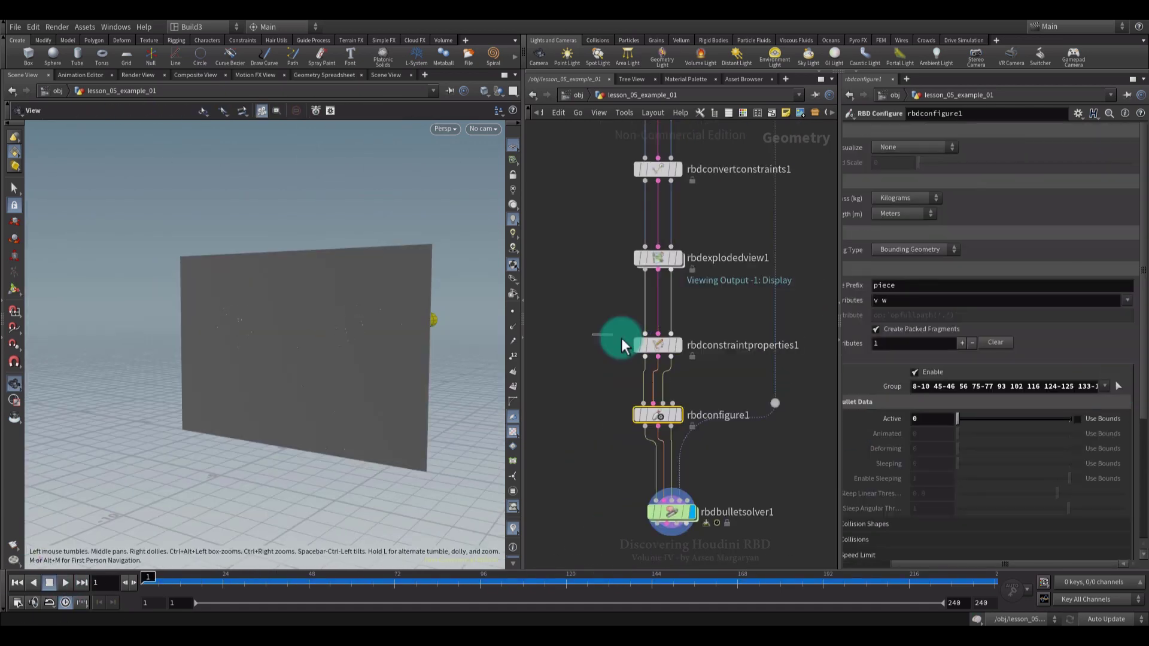
{"action": "left_click", "coordinate": [625, 344]}
{"action": "left_click", "coordinate": [66, 582]}
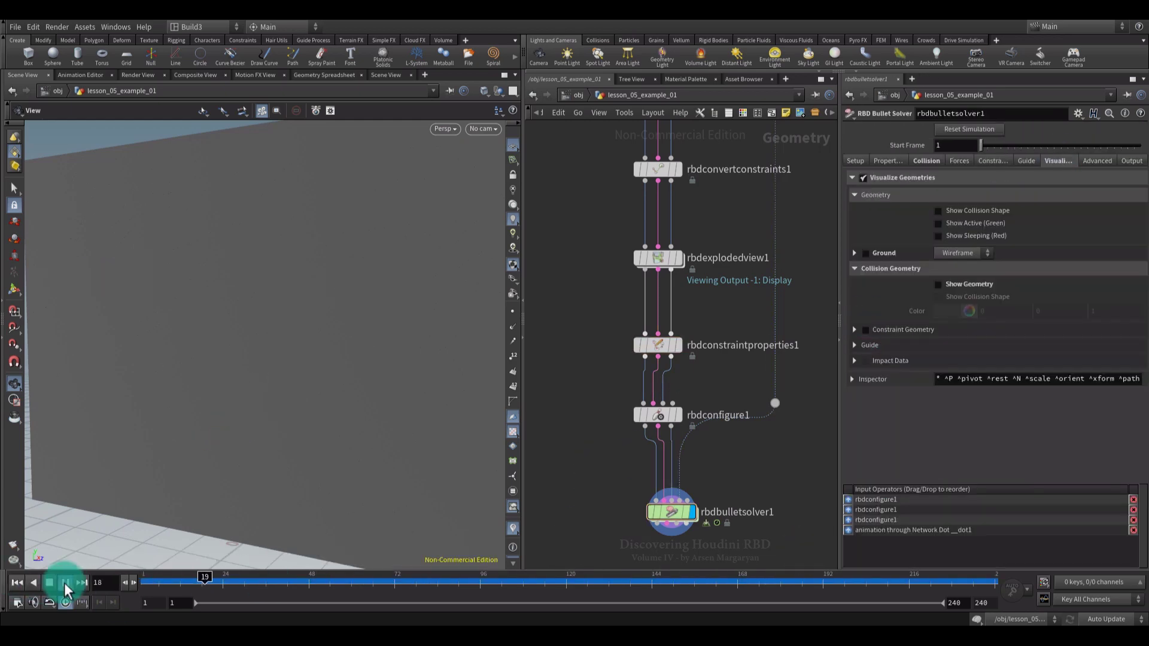
{"action": "left_click_drag", "start_coordinate": [584, 313], "coordinate": [723, 386]}
{"action": "left_click", "coordinate": [966, 250]}
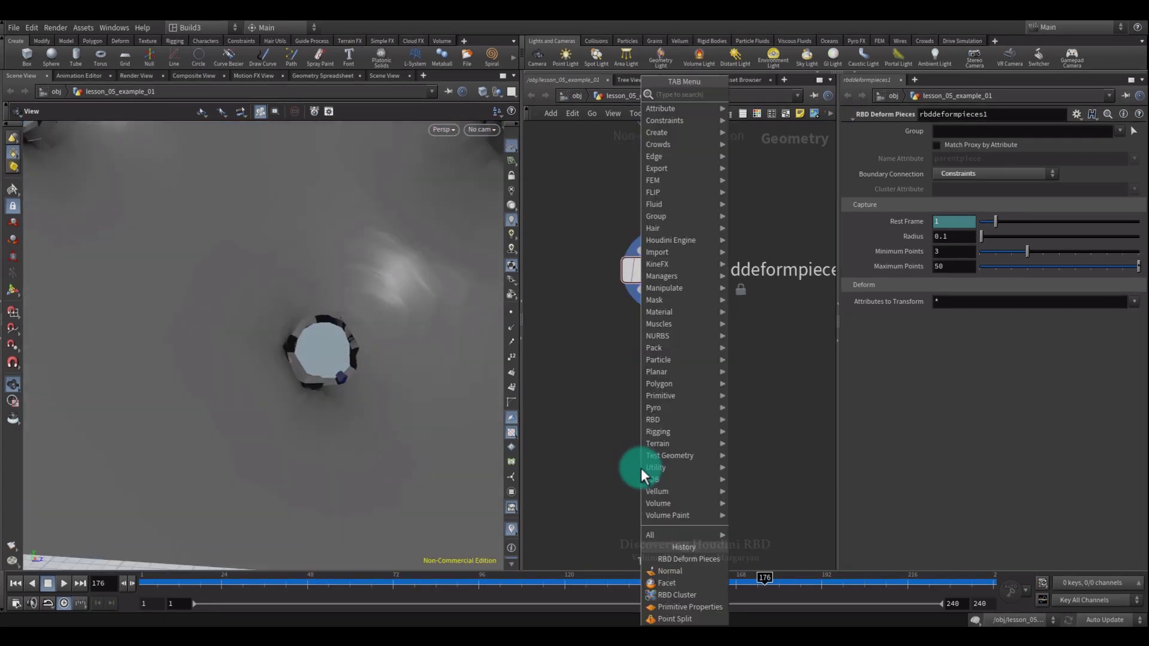
Add a cache below normal1, replay the holed-wall sim, then play the owl example.
{"action": "left_click", "coordinate": [660, 446]}
{"action": "left_click", "coordinate": [64, 584]}
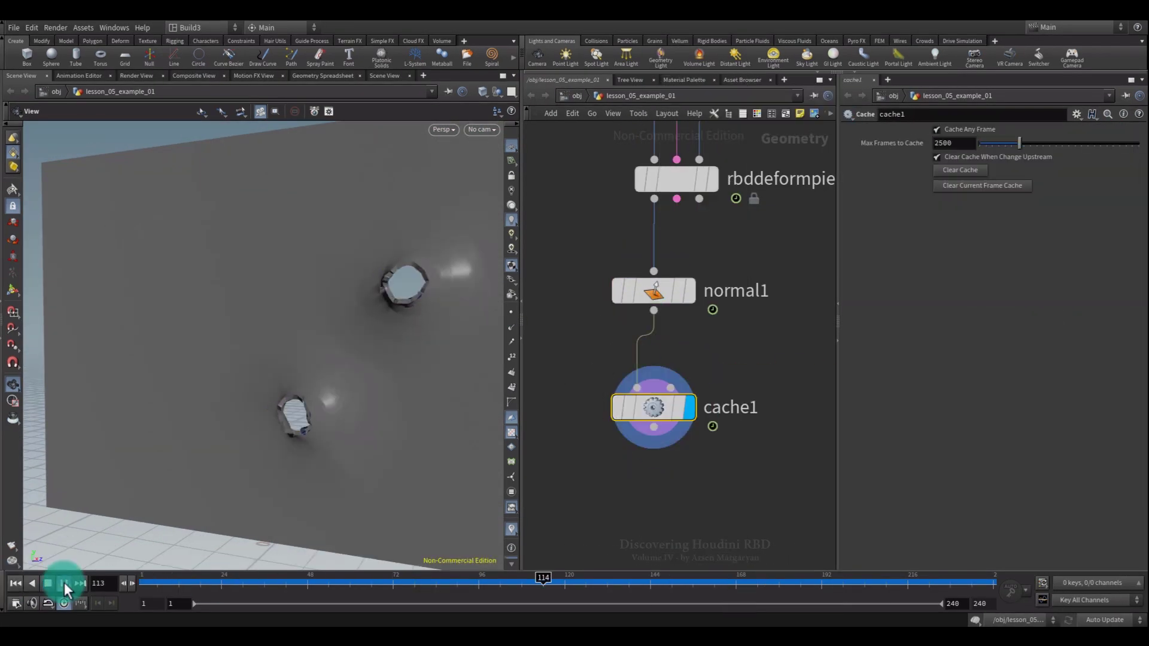
{"action": "left_click_drag", "start_coordinate": [274, 377], "coordinate": [282, 303]}
{"action": "left_click", "coordinate": [14, 584]}
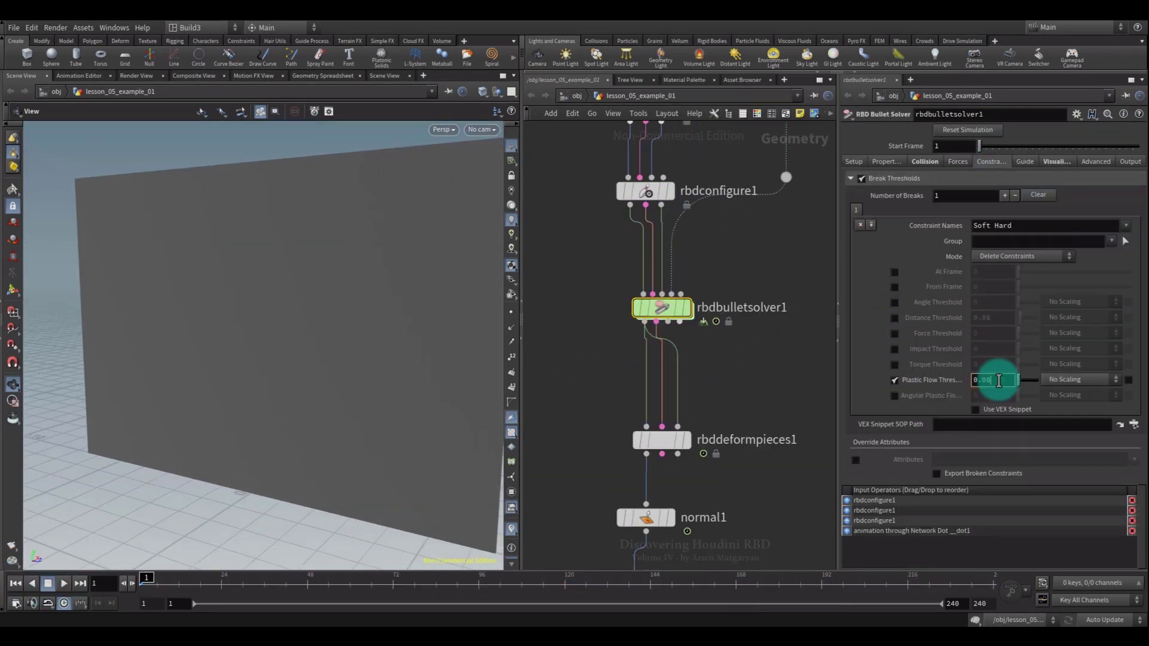
{"action": "left_click", "coordinate": [64, 584]}
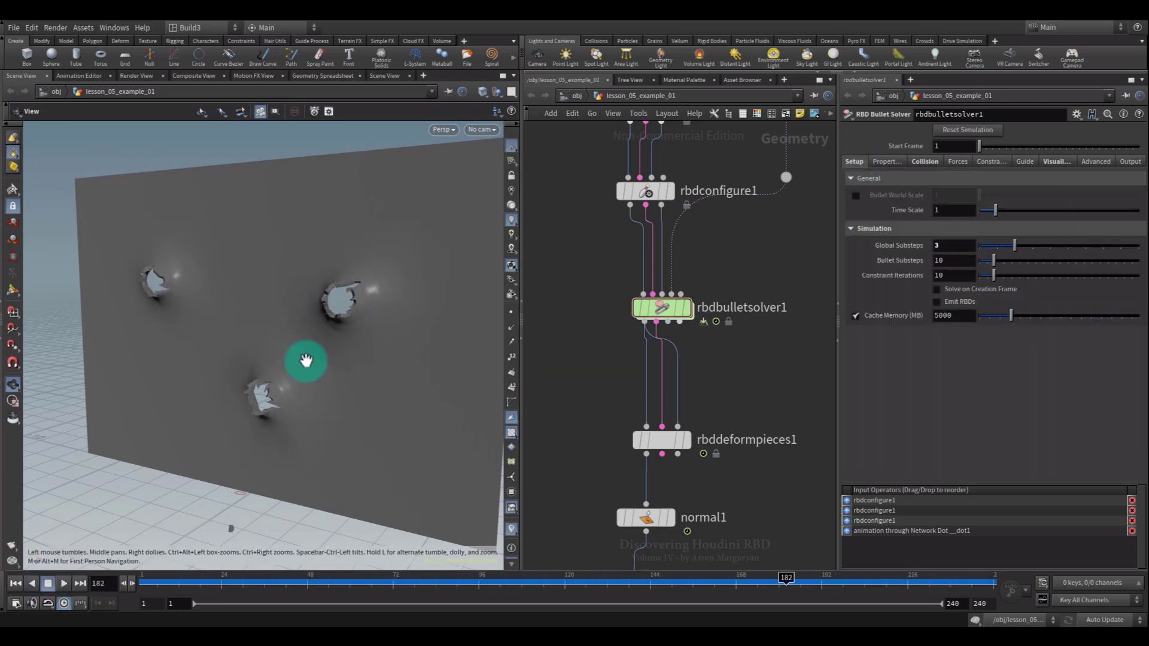
{"action": "mouse_move", "coordinate": [306, 361]}
{"action": "left_mouse_down"}
{"action": "mouse_move", "coordinate": [267, 401]}
{"action": "mouse_move", "coordinate": [441, 356]}
{"action": "mouse_move", "coordinate": [254, 446]}
{"action": "mouse_move", "coordinate": [395, 397]}
{"action": "mouse_move", "coordinate": [325, 379]}
{"action": "mouse_move", "coordinate": [280, 393]}
{"action": "mouse_move", "coordinate": [362, 389]}
{"action": "left_mouse_up"}
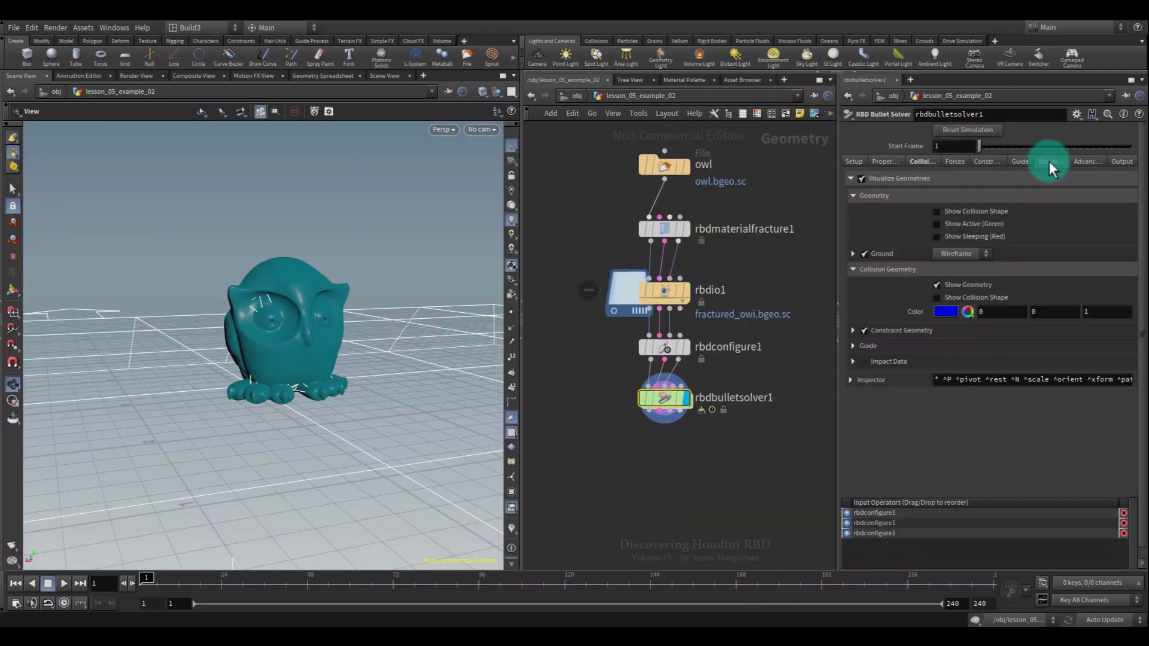
{"action": "left_click", "coordinate": [1049, 163]}
{"action": "left_click", "coordinate": [64, 583]}
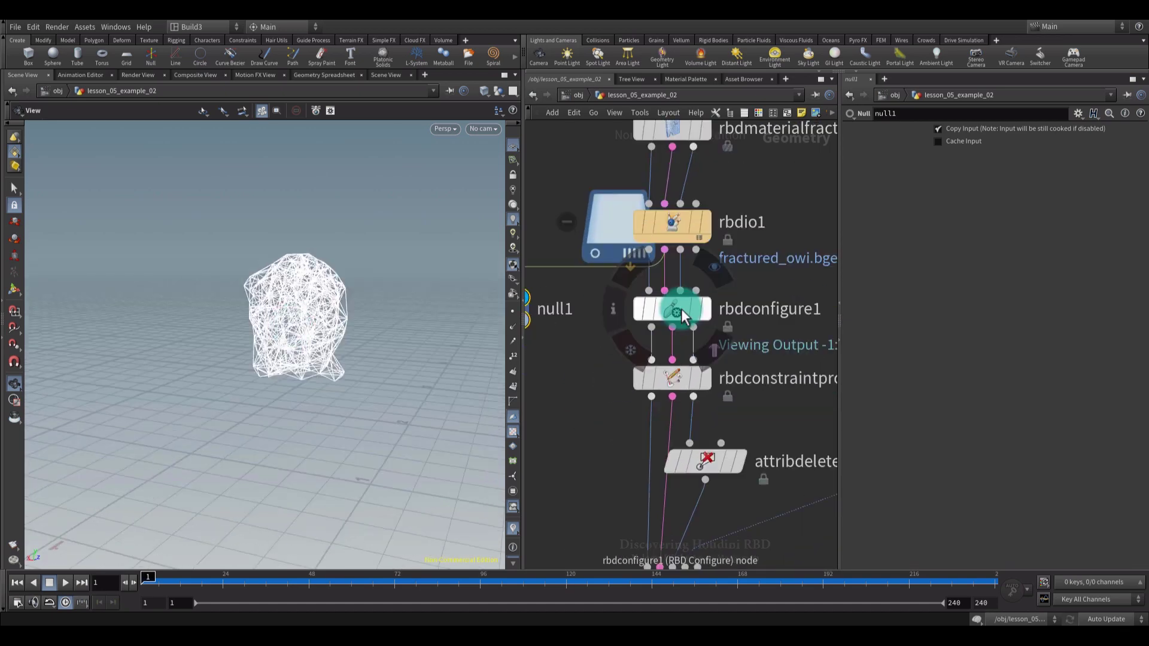
Replay the owl simulation from its intact first frame with raised Glue Strength.
{"action": "left_click", "coordinate": [661, 411]}
{"action": "left_click", "coordinate": [66, 582]}
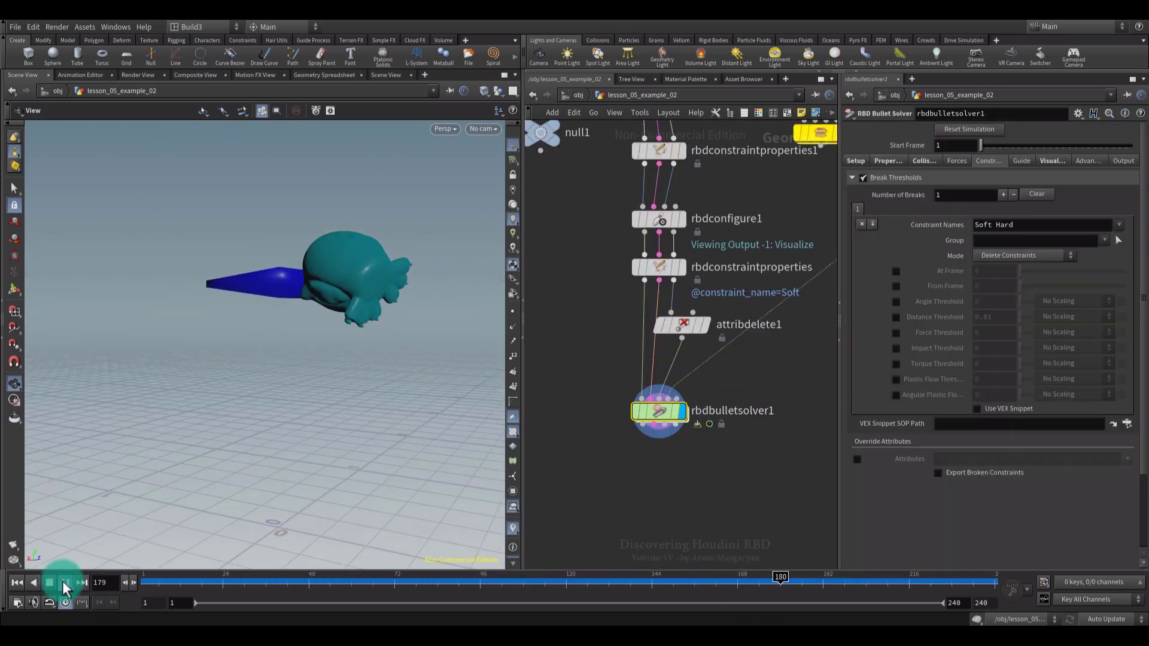
{"action": "left_click", "coordinate": [49, 582]}
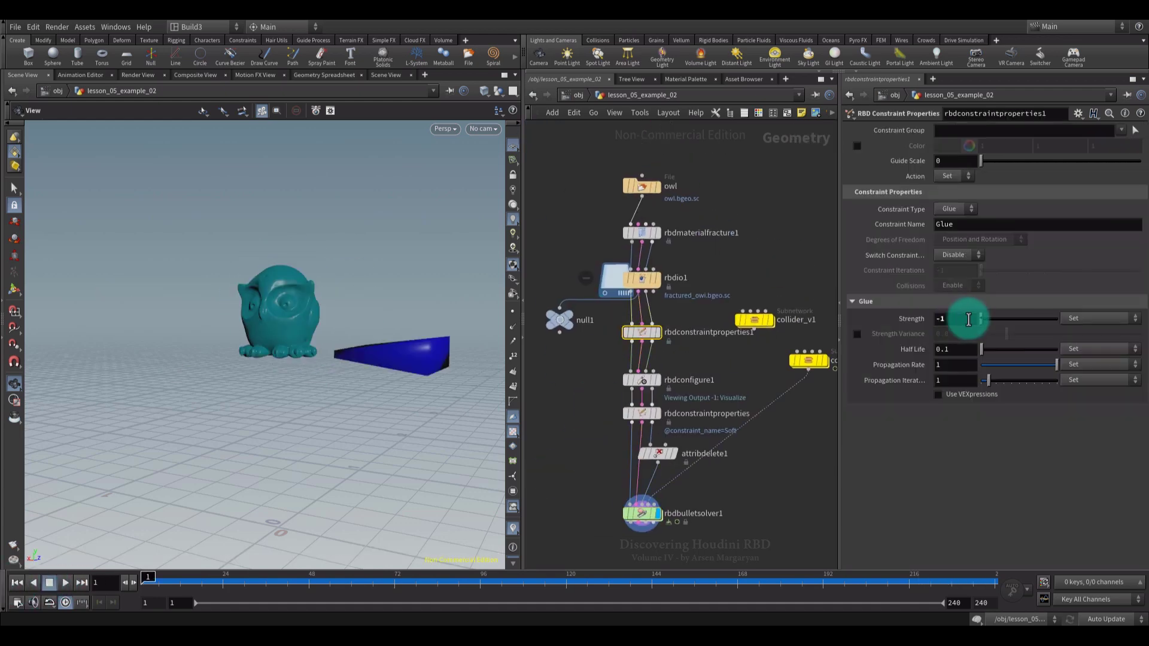
{"action": "left_click", "coordinate": [49, 582]}
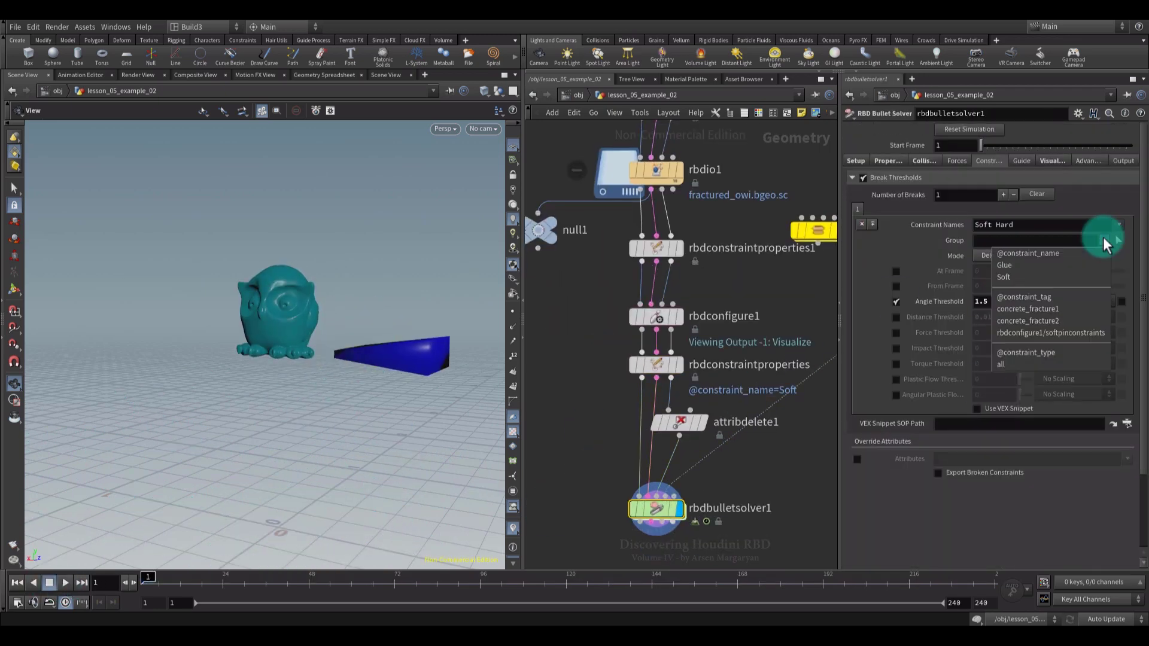
{"action": "left_click", "coordinate": [65, 583]}
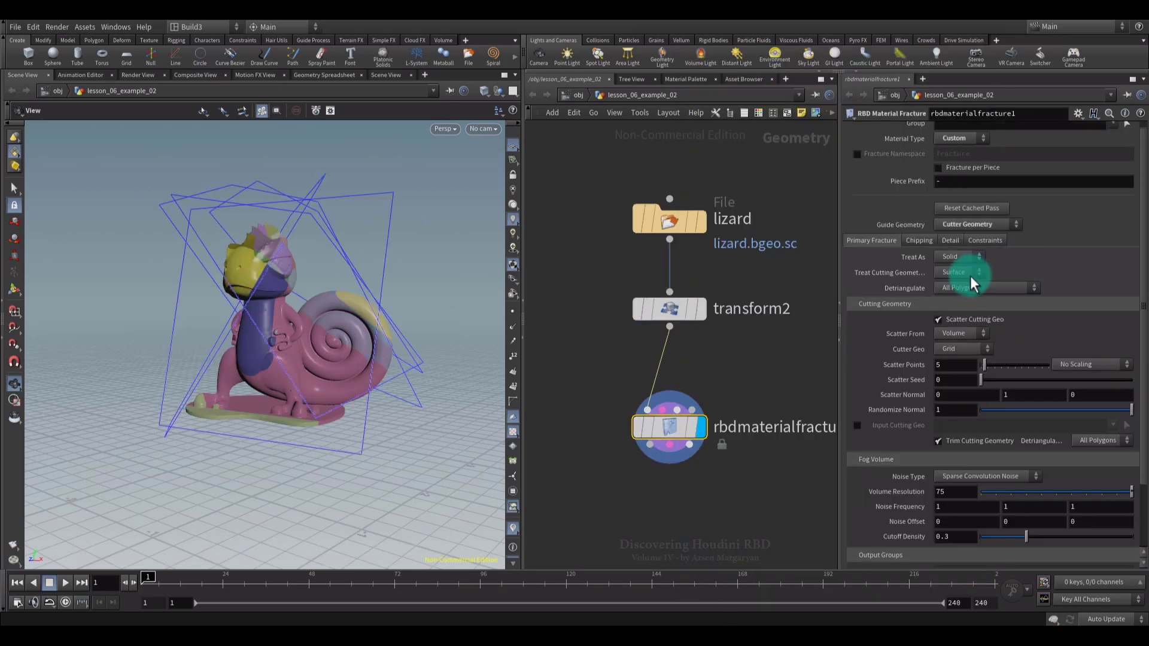
Set rbdmaterialfracture1's scatter cutting geometry to 20 scatter points.
{"action": "left_click", "coordinate": [938, 320]}
{"action": "left_click", "coordinate": [957, 364]}
{"action": "type", "text": "20"}
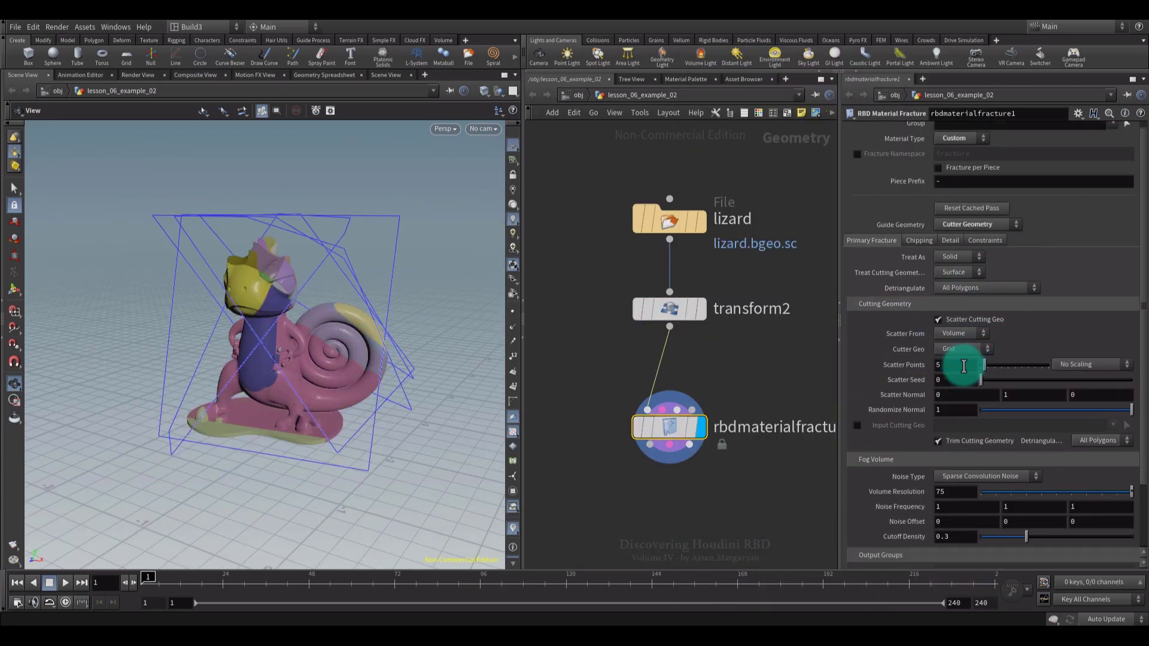
{"action": "scroll", "coordinate": [1026, 527], "scroll_direction": "down", "scroll_amount": 2}
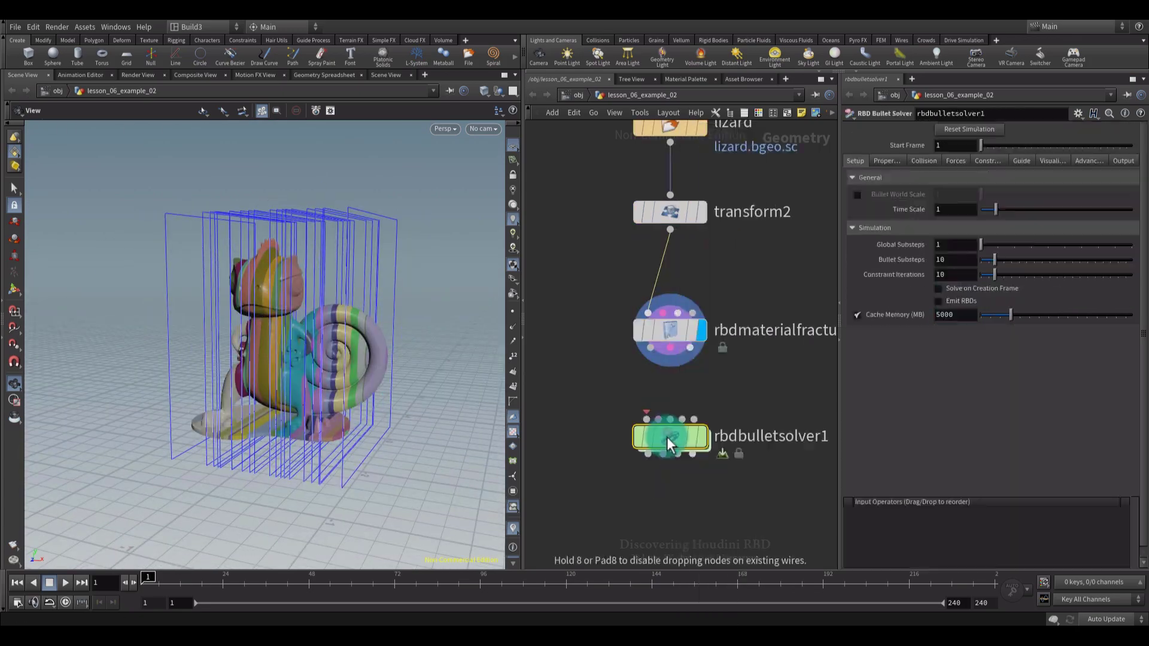
Run and rewind the lizard fracture simulation to watch the pieces fall.
{"action": "left_click", "coordinate": [65, 583]}
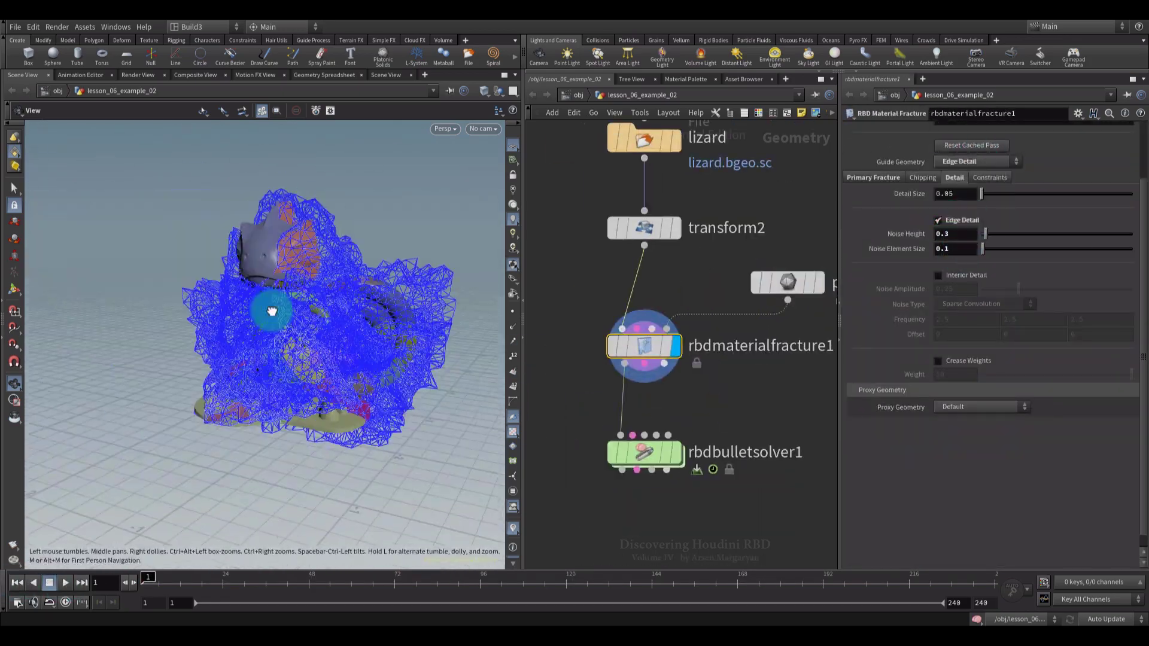
{"action": "left_click", "coordinate": [66, 583]}
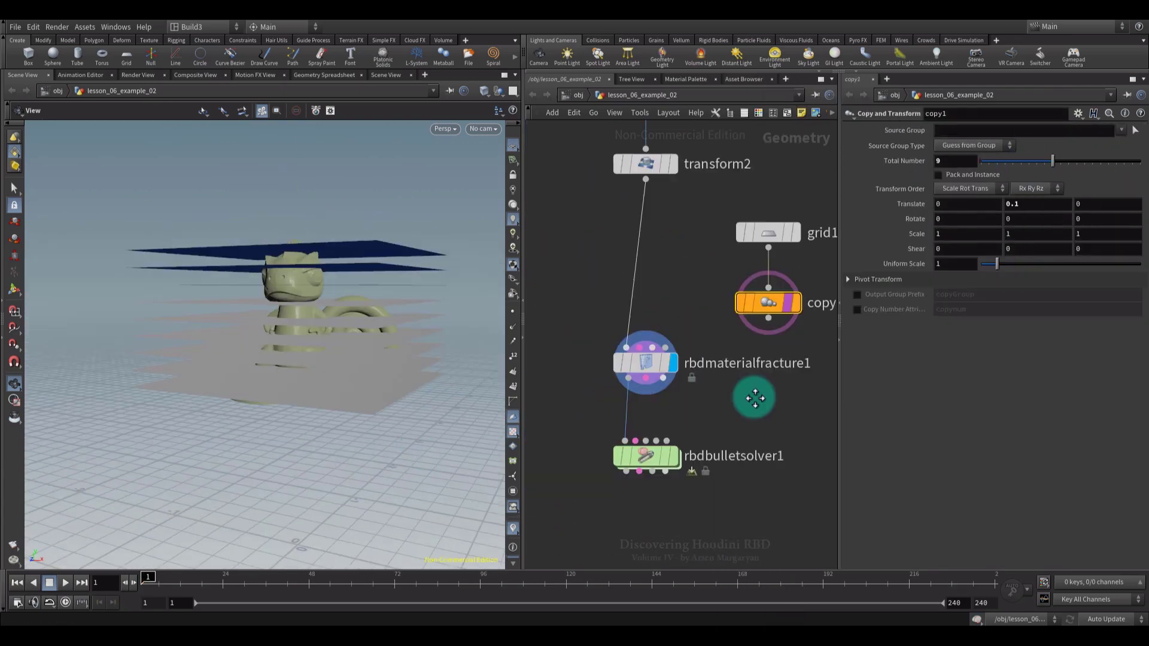
{"action": "left_click", "coordinate": [65, 583]}
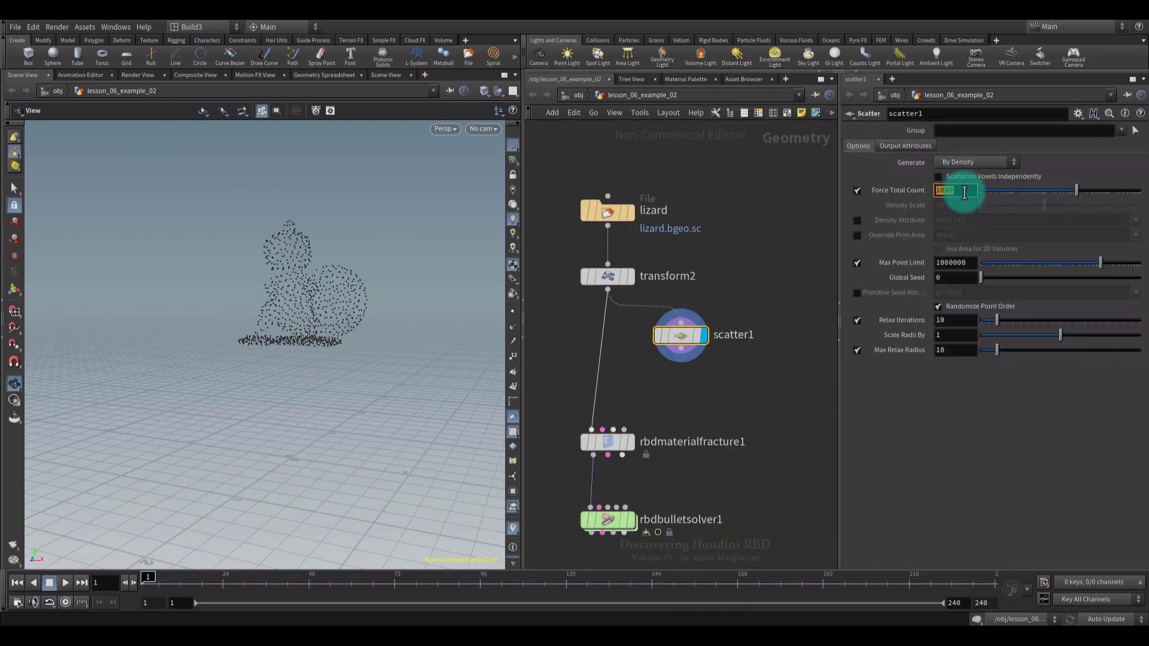